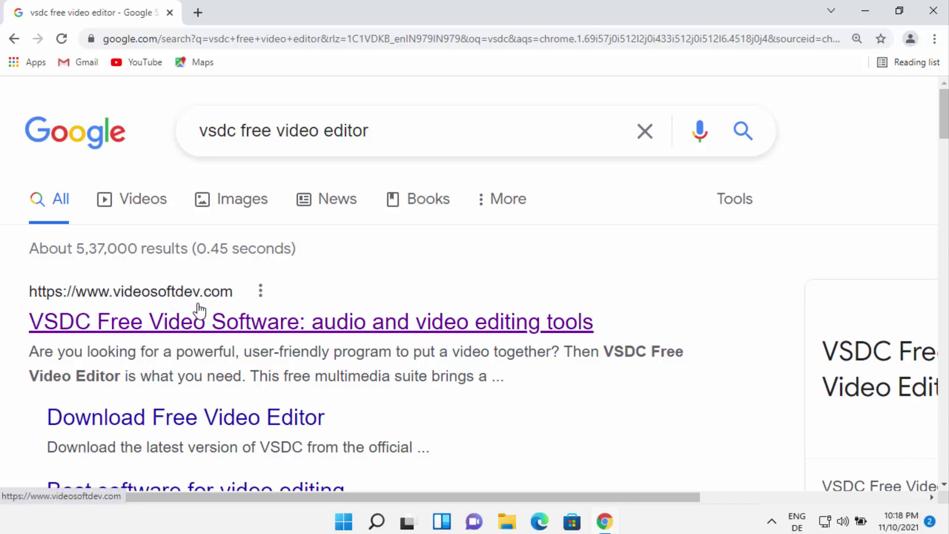
Open the VSDC website from the search results and go to the Video Editor download page
click(174, 328)
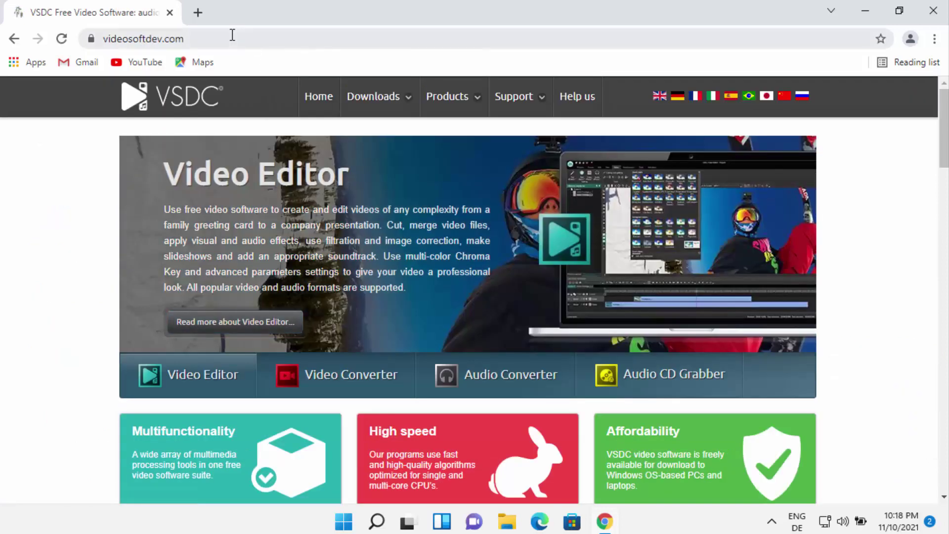
click(232, 35)
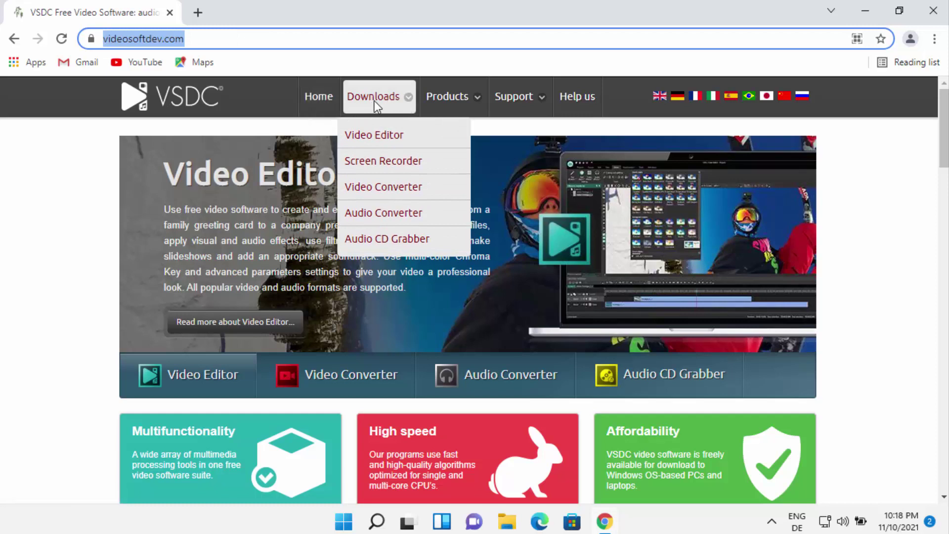
click(373, 141)
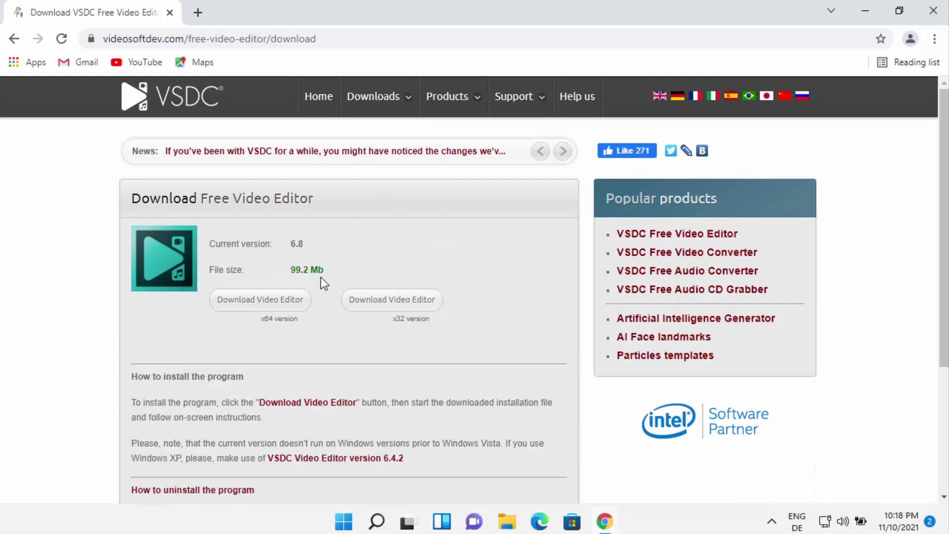
Enlarge the download page to 150% zoom
click(934, 39)
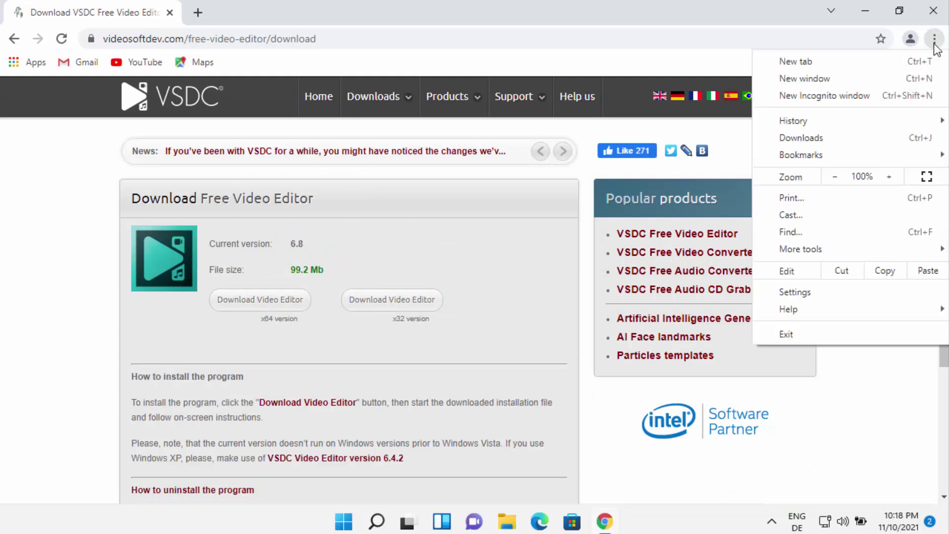
click(887, 177)
click(885, 179)
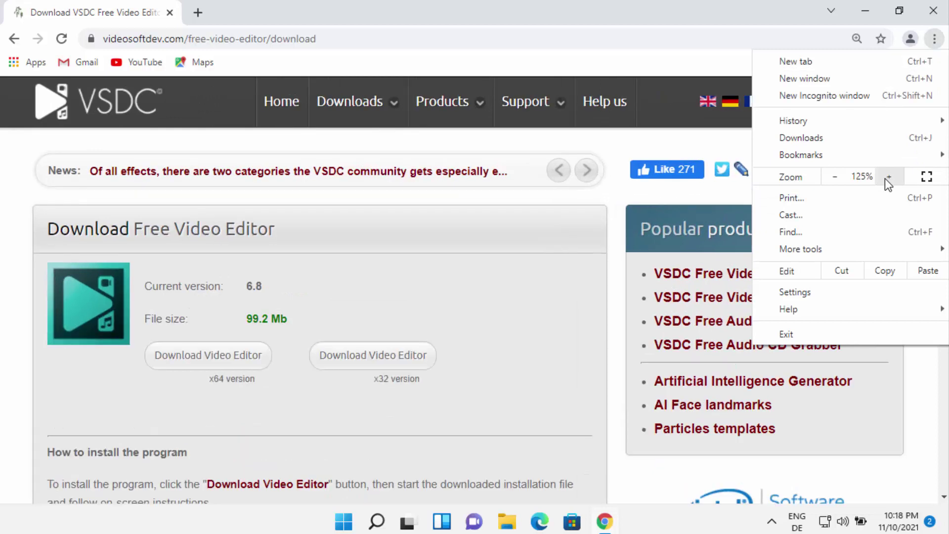
click(885, 179)
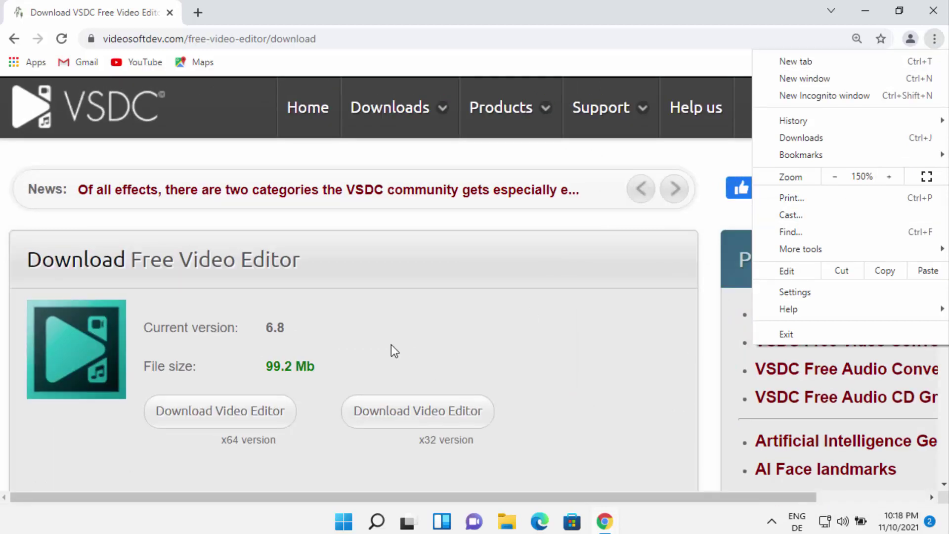
click(394, 350)
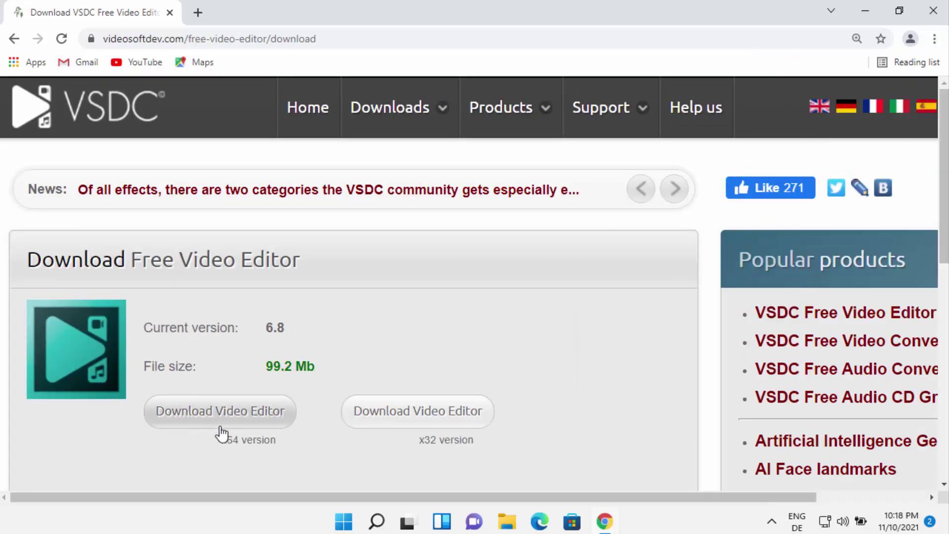
Download the x64 version of VSDC Free Video Editor
scroll(284, 362, down, 1)
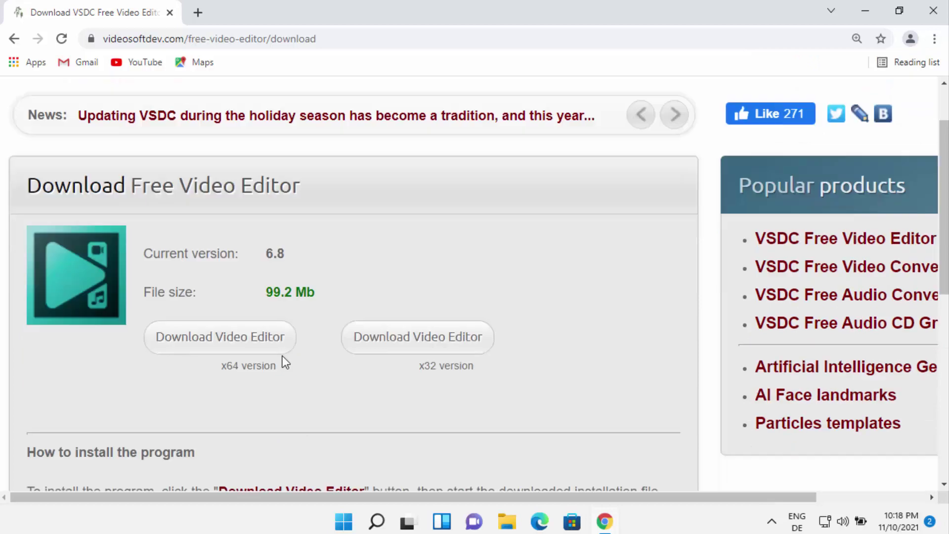
double_click(225, 368)
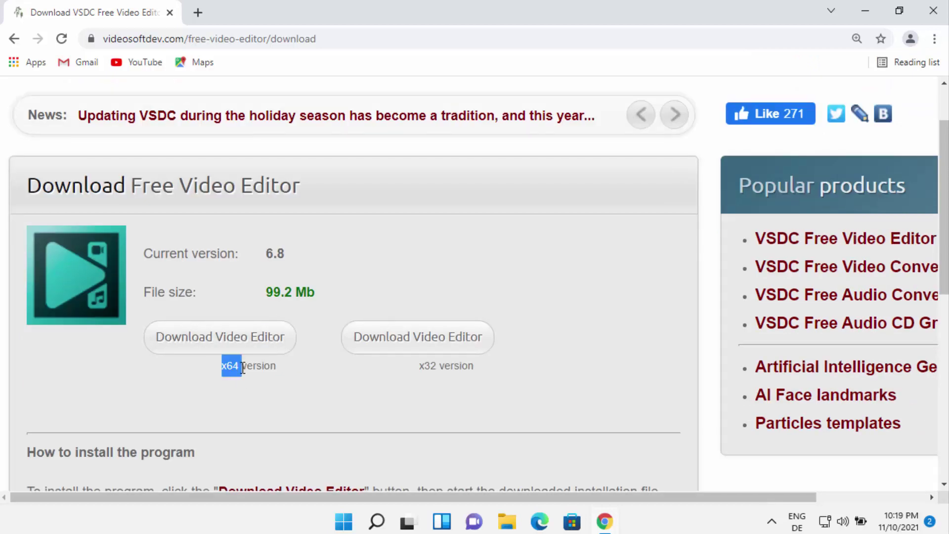
click(423, 366)
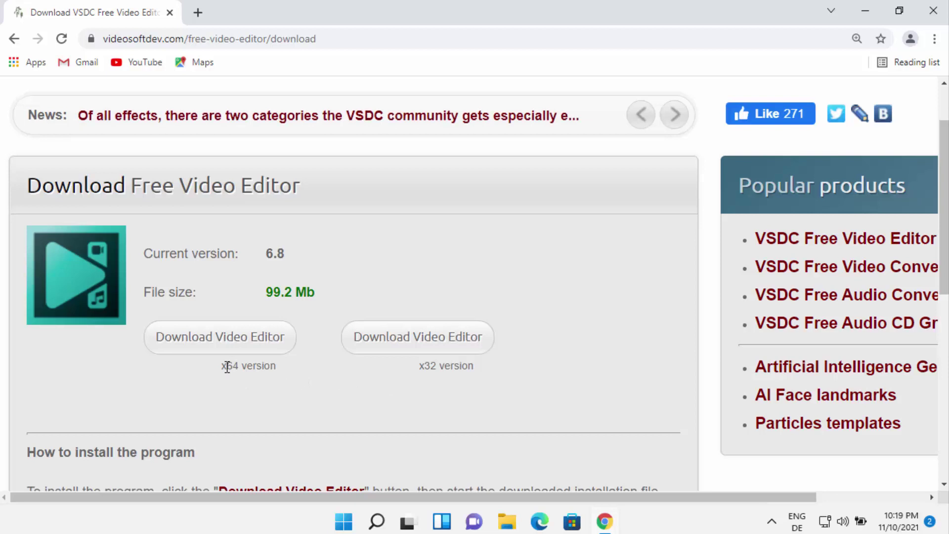
drag(222, 366, 238, 365)
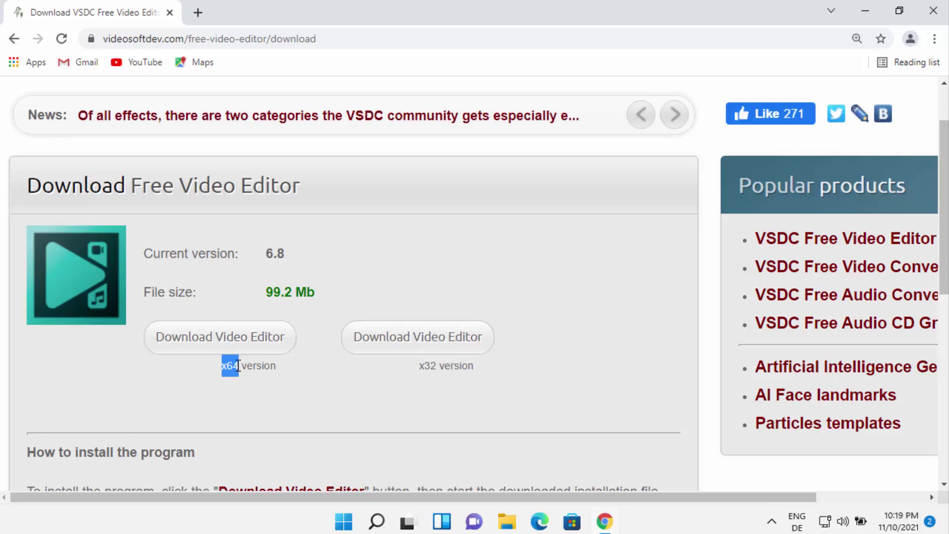
click(214, 346)
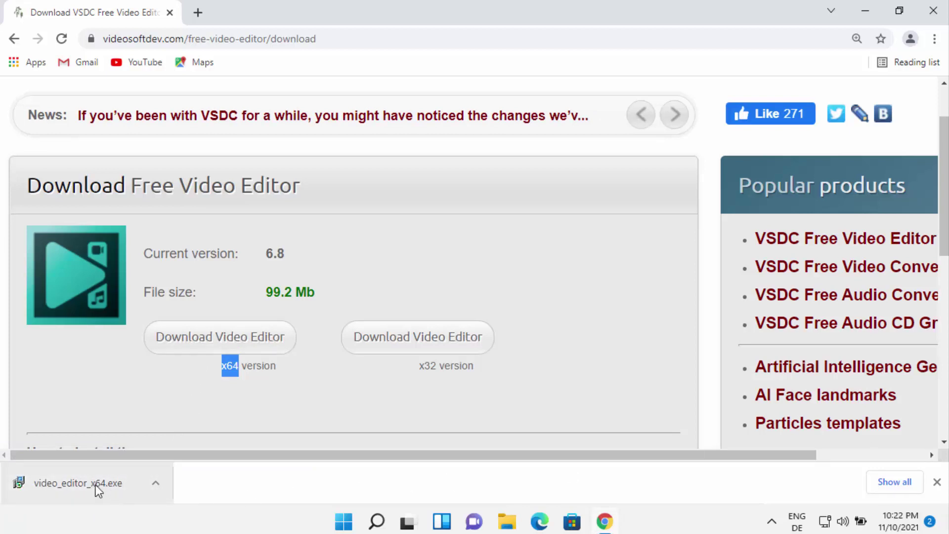
Run the downloaded video_editor_x64.exe installer, allow it to make changes, and use English as the setup language
click(94, 482)
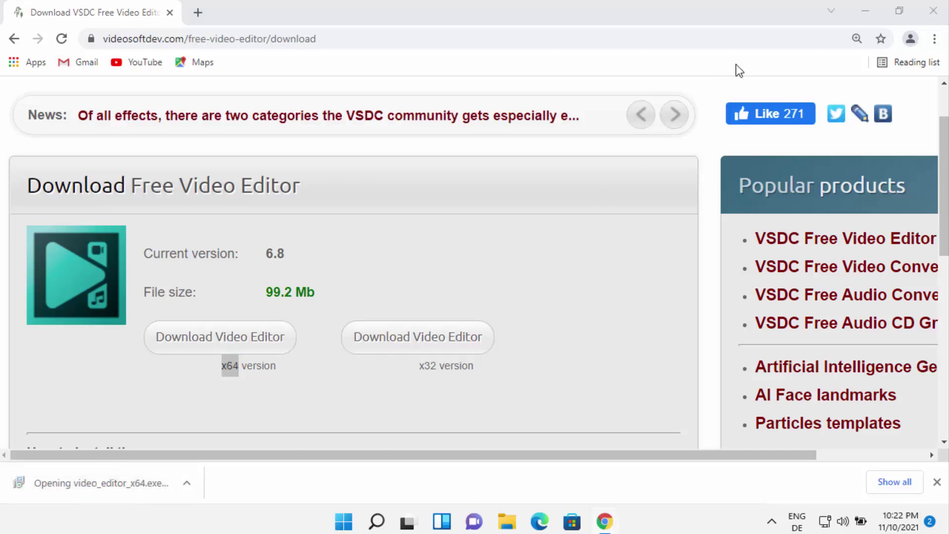
click(864, 16)
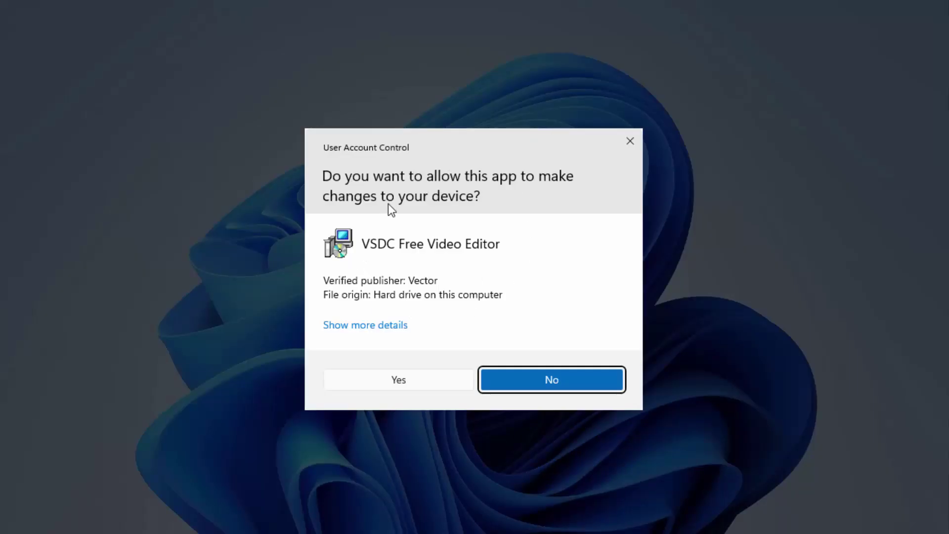
click(413, 380)
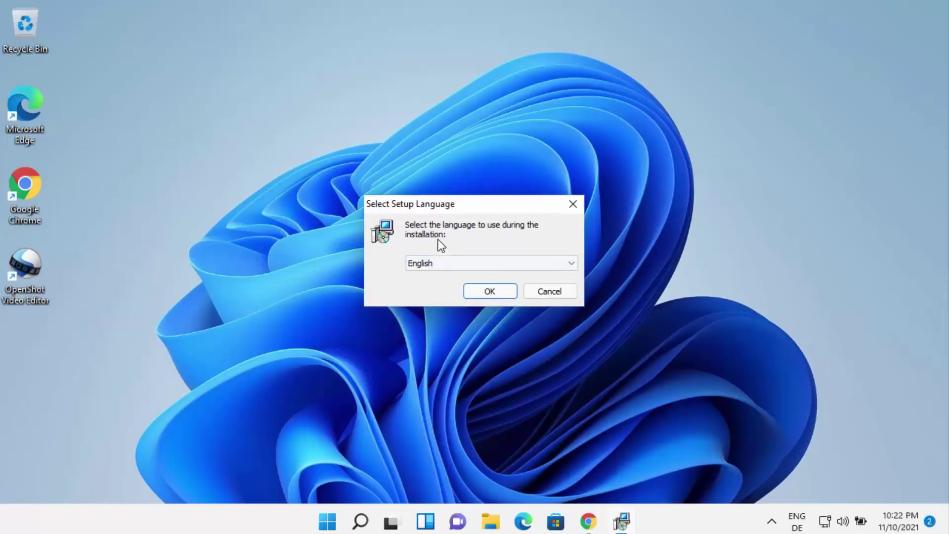
click(425, 263)
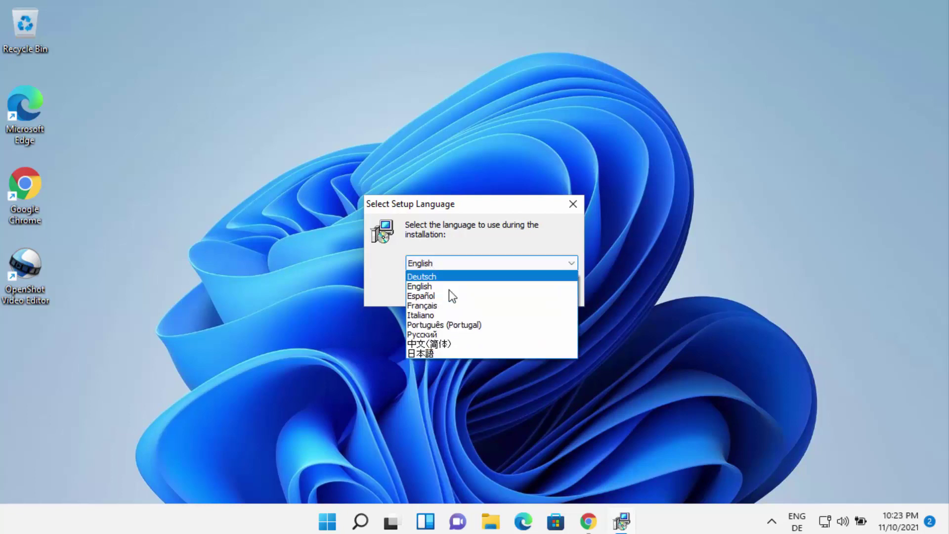
click(390, 281)
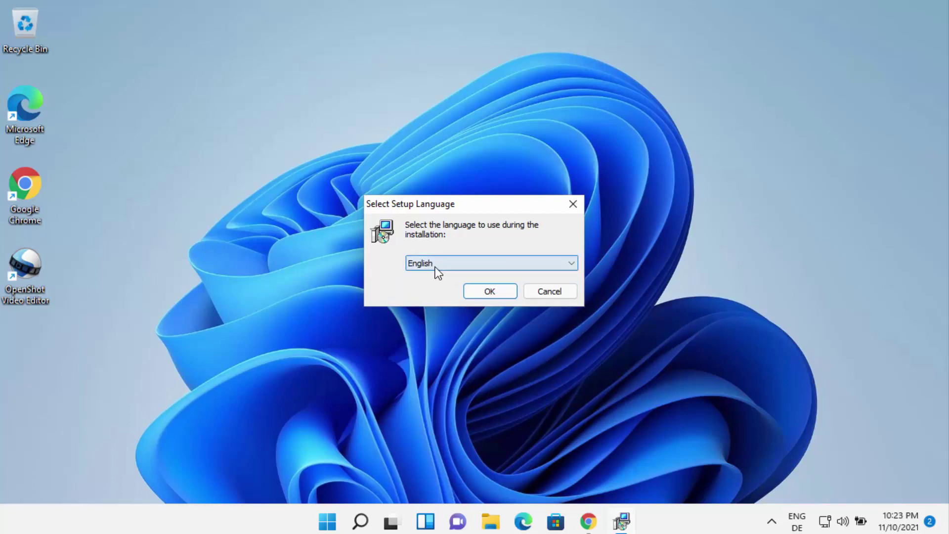
click(487, 291)
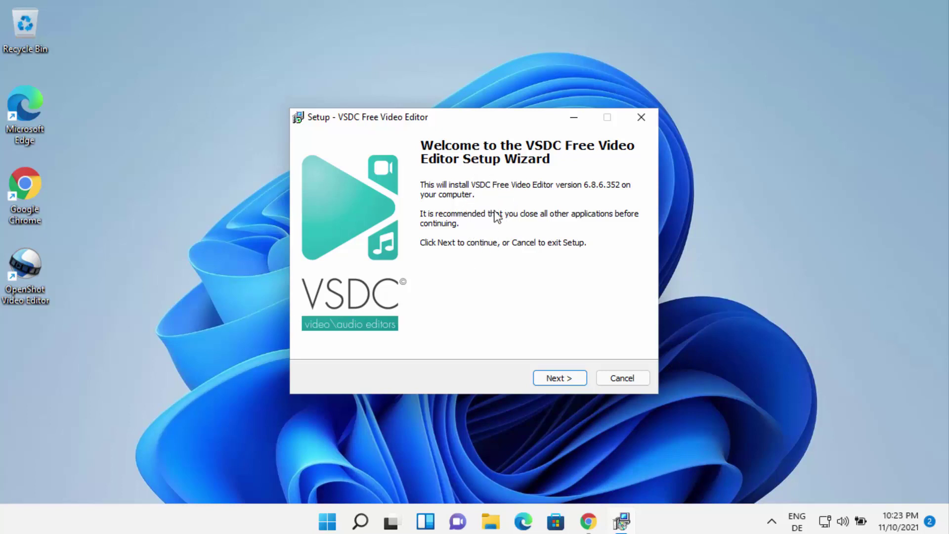
Accept the license agreement in the setup wizard and read through the program information page
click(551, 379)
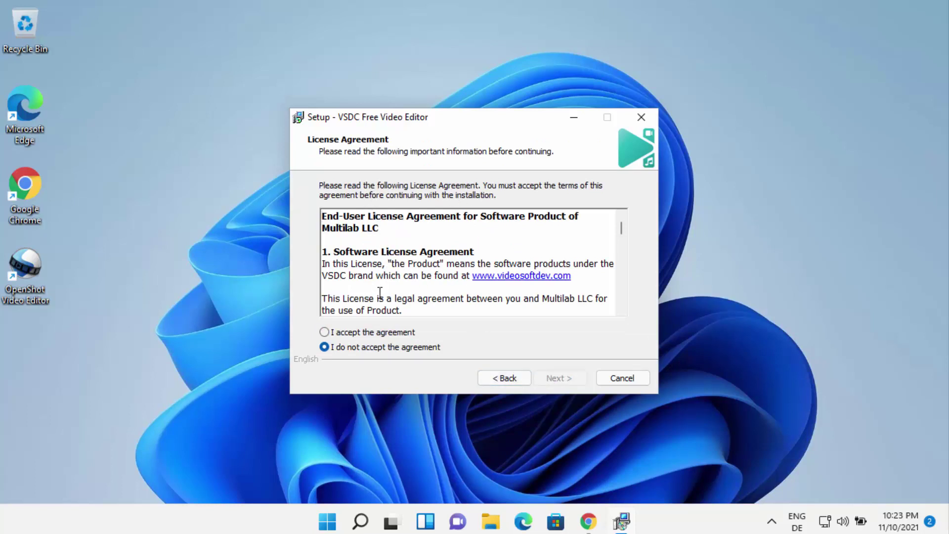
click(325, 333)
click(556, 379)
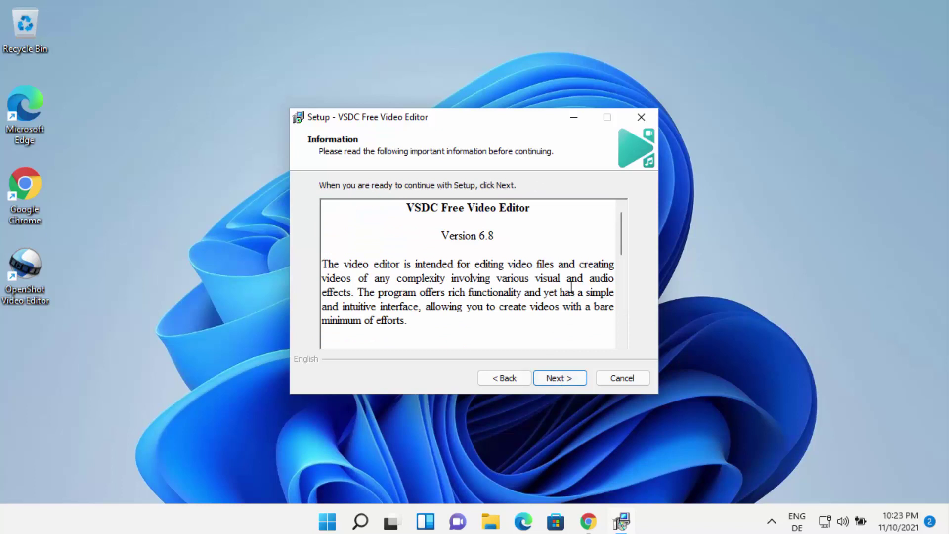
scroll(570, 287, down, 1)
scroll(571, 286, down, 5)
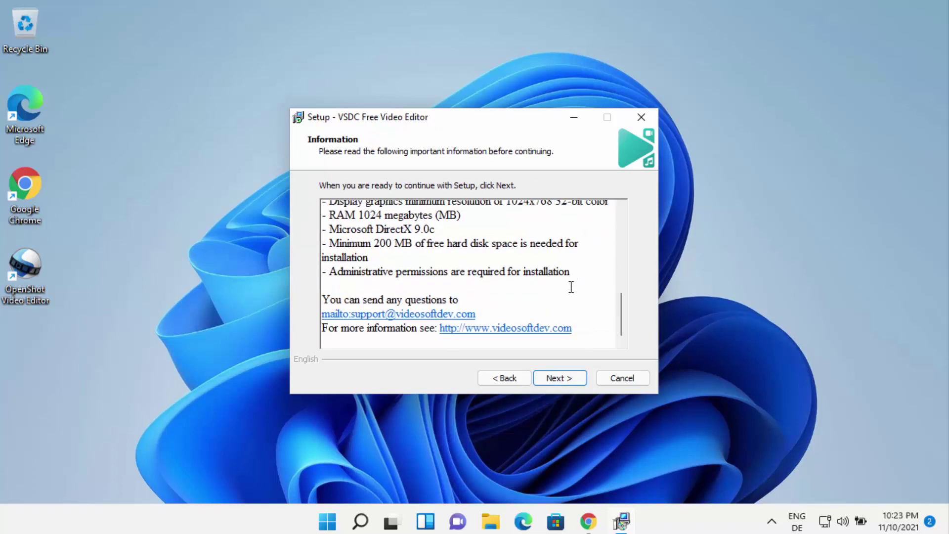
click(550, 376)
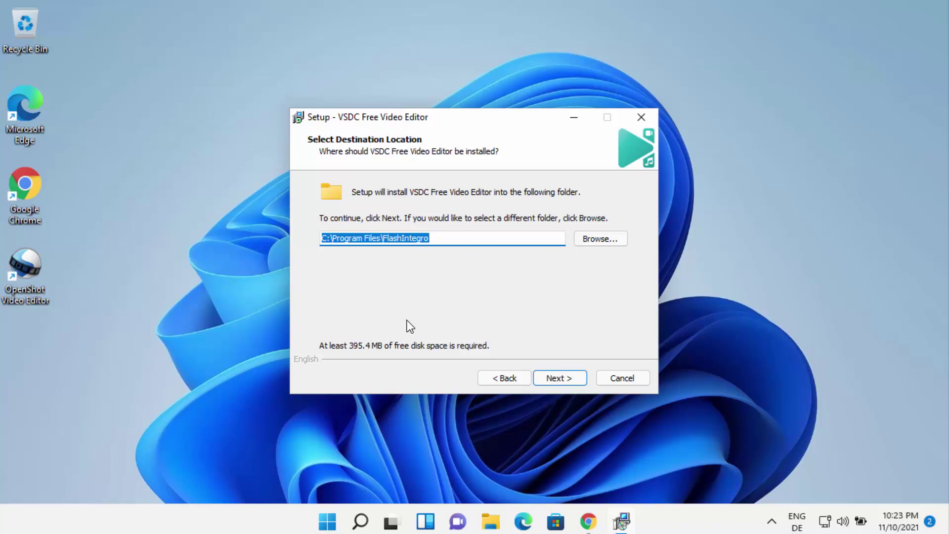
Install into C:\Program Files\FlashIntegro with the FlashIntegro Start Menu folder, a Video Editor desktop icon and project file association
click(544, 376)
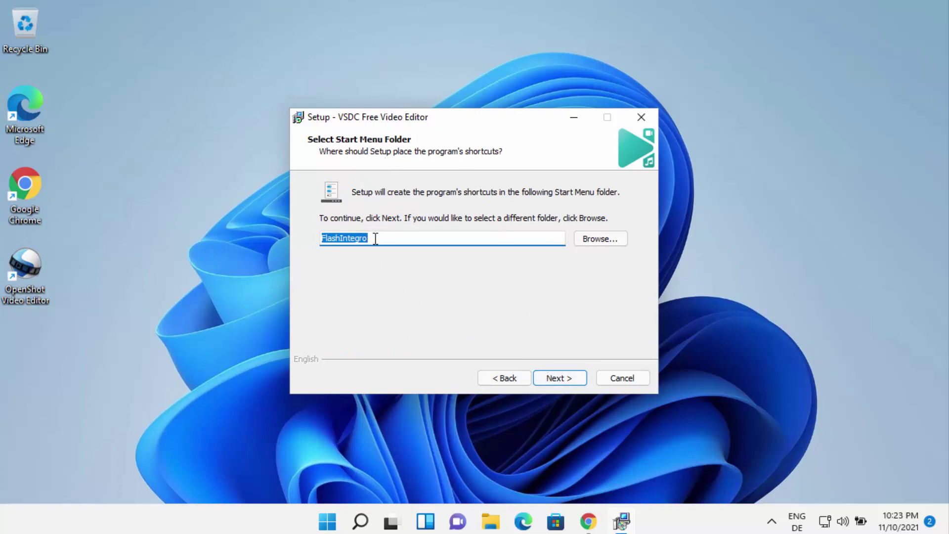
click(550, 379)
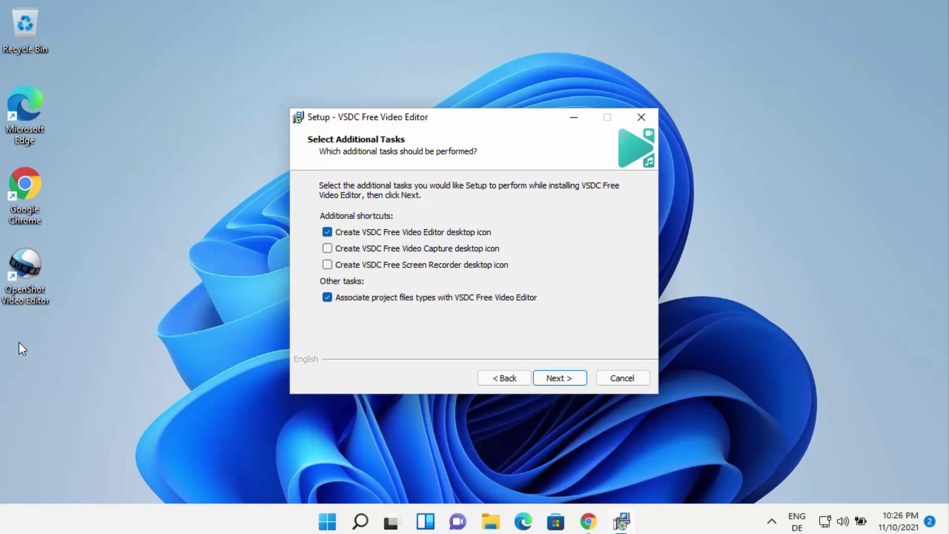
click(555, 378)
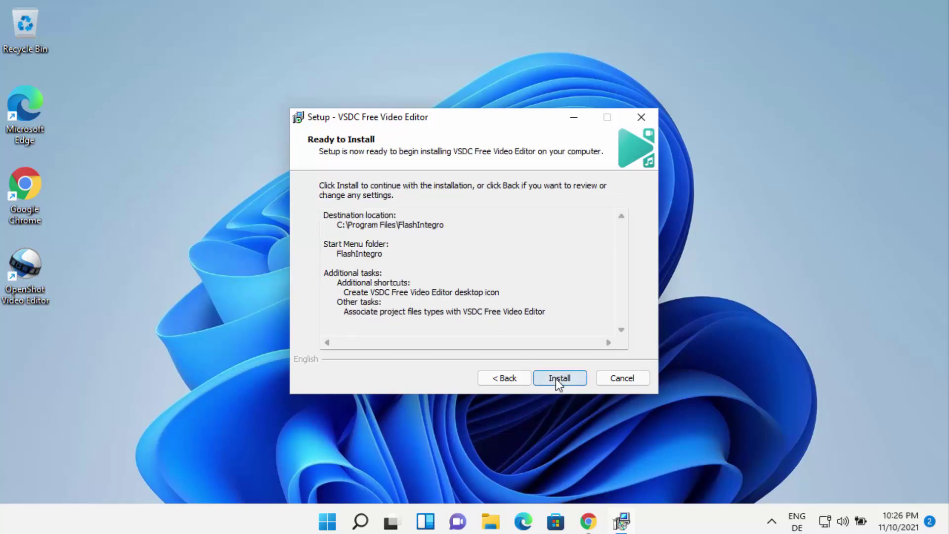
click(555, 378)
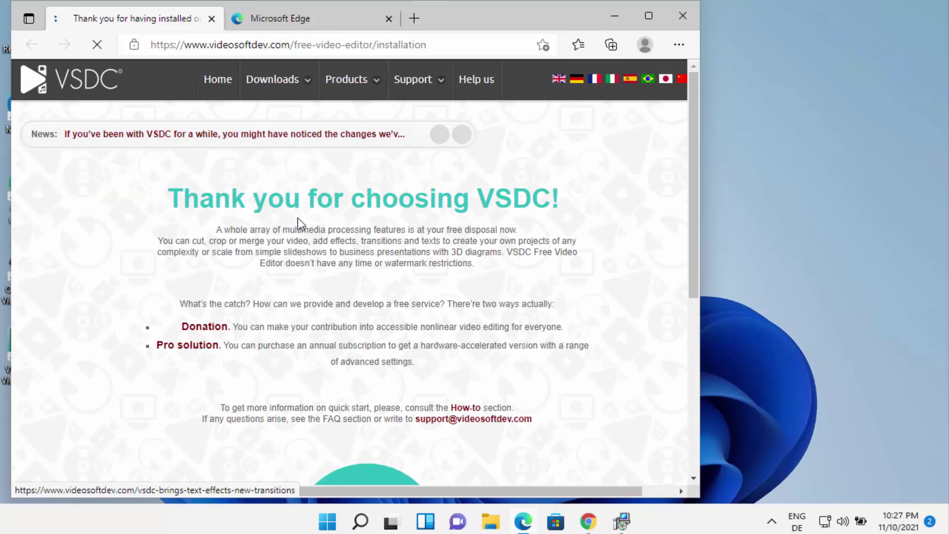
Minimize the thank-you web page, finish setup with VSDC Free Video Editor set to launch, and dismiss the Pro upgrade offer
click(614, 19)
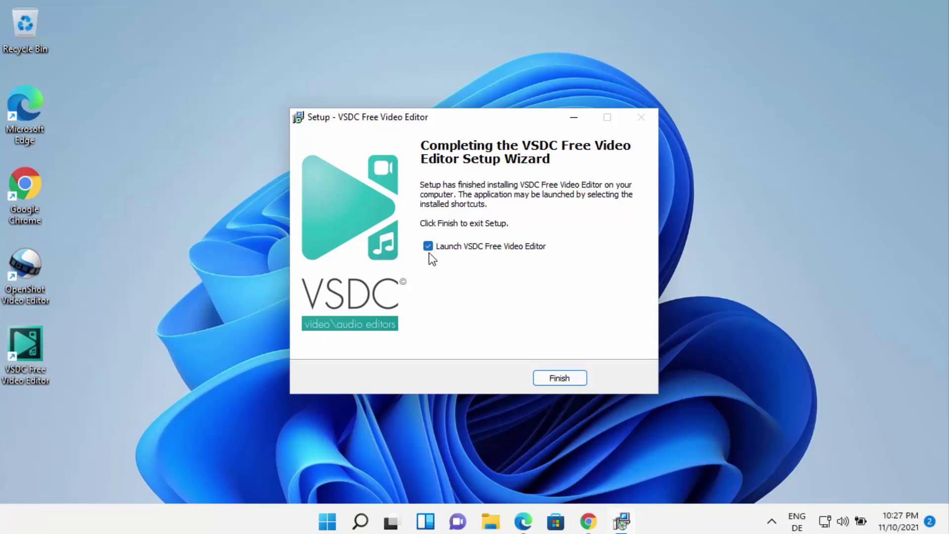
click(561, 381)
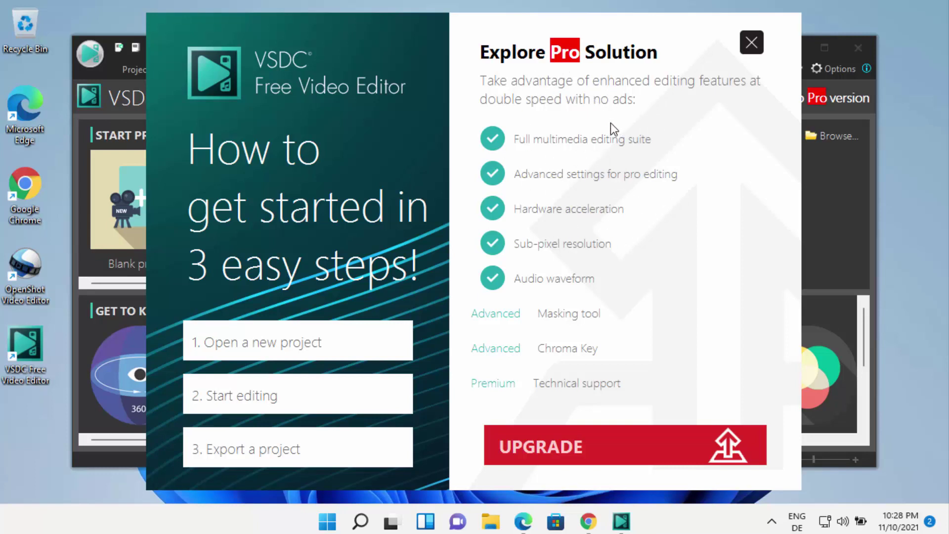
click(750, 47)
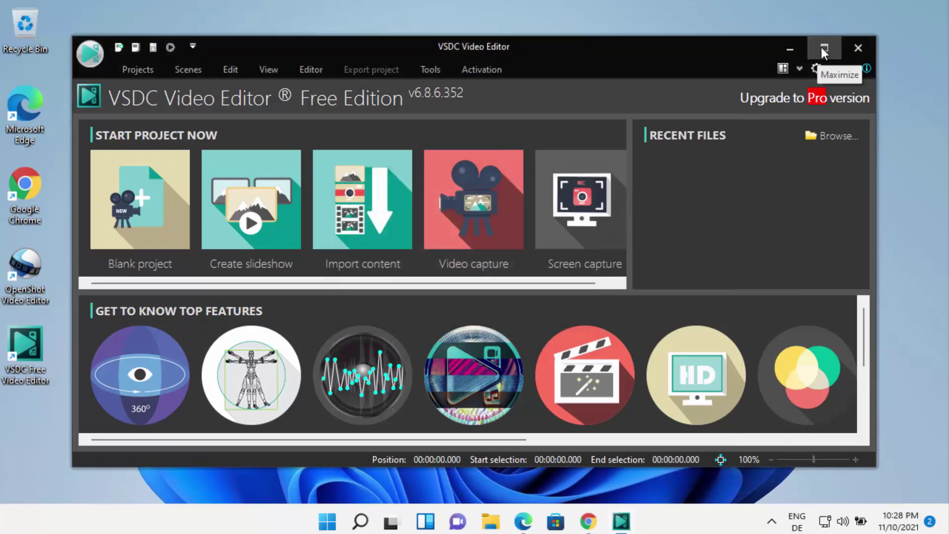
Maximize the editor window and create a blank project titled Project 1 at Full HD 1920x1080 and 30 fps
click(821, 47)
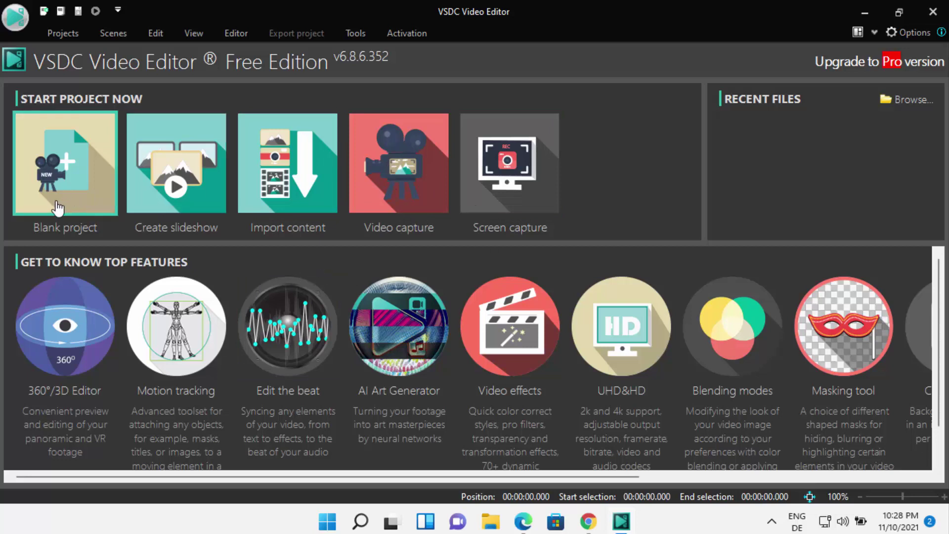
click(62, 175)
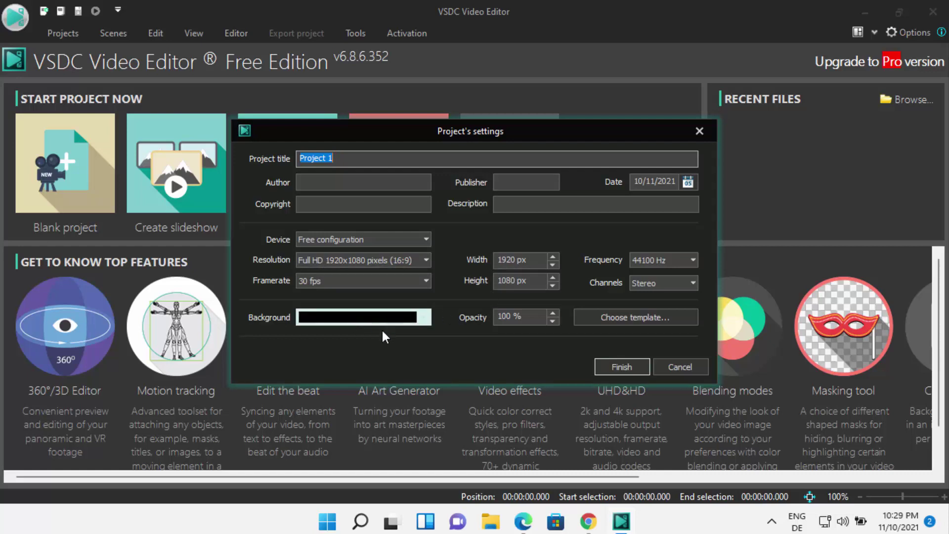
click(613, 371)
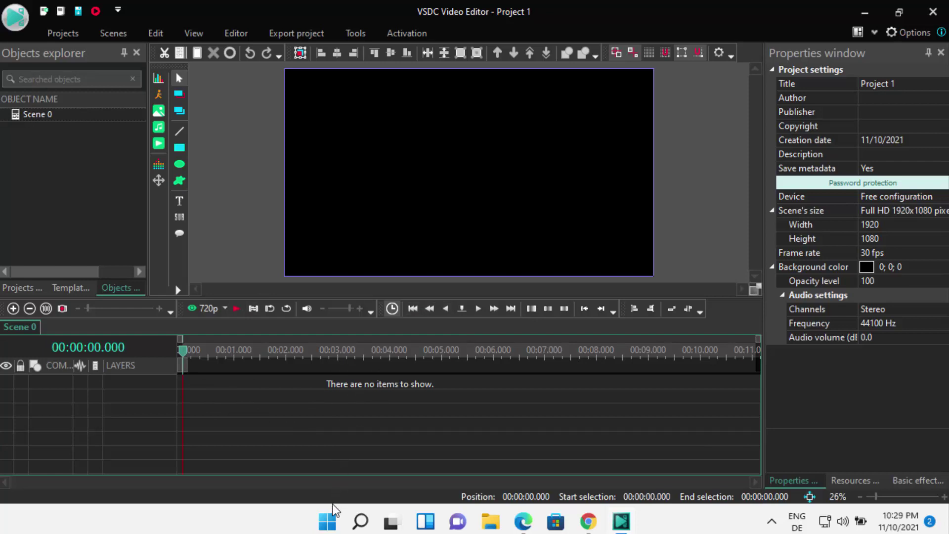
Check the full list of recently added programs in the Windows Start menu for the VSDC entries
click(329, 525)
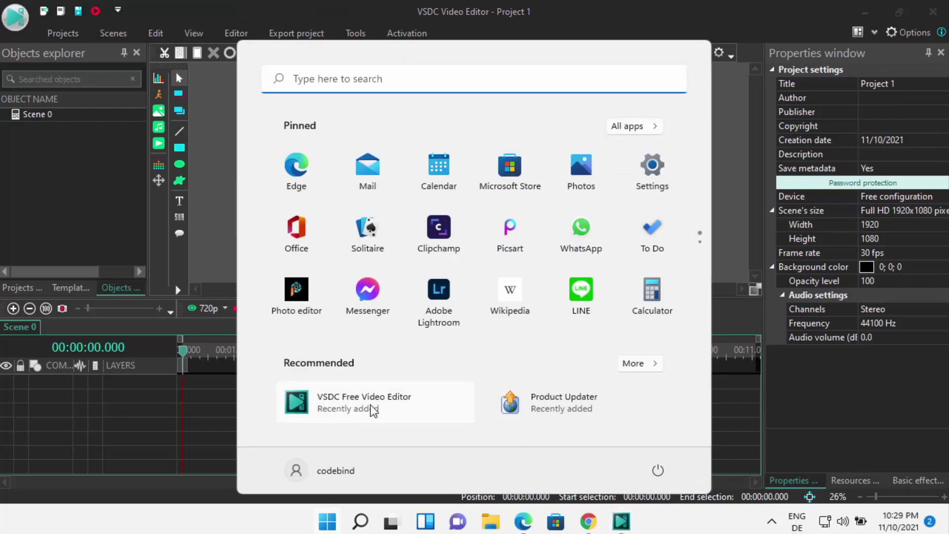
click(638, 365)
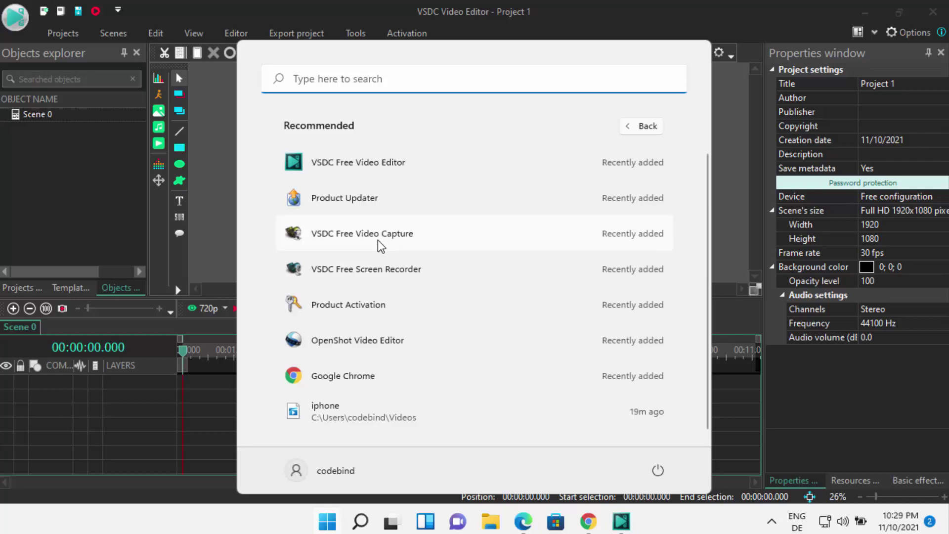
click(201, 414)
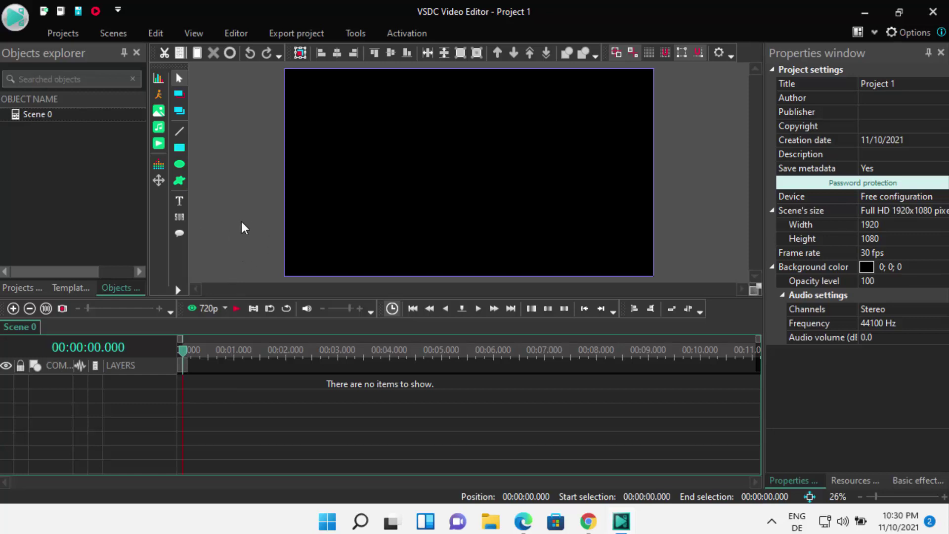
Add a new scene to Project 1 and place the iphone video from the Videos folder on its timeline
key(ctrl+n)
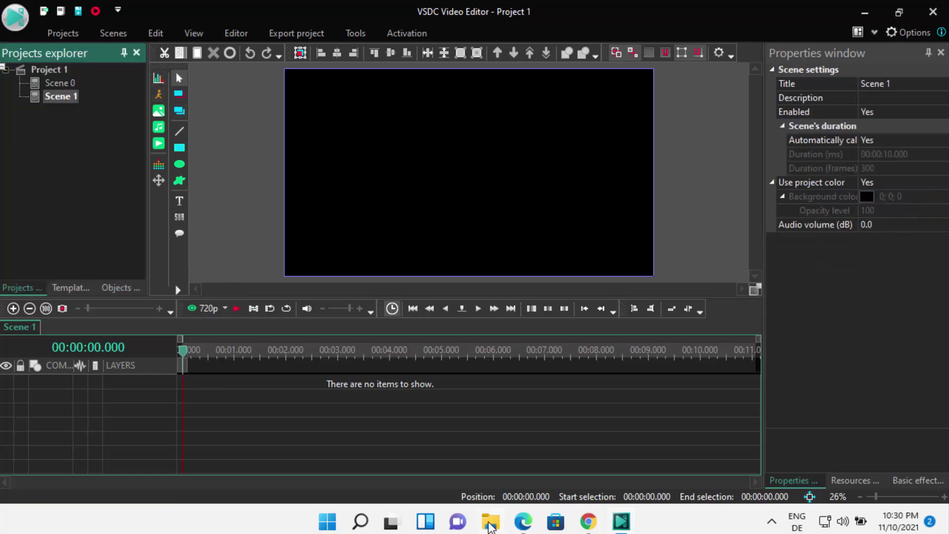
click(490, 523)
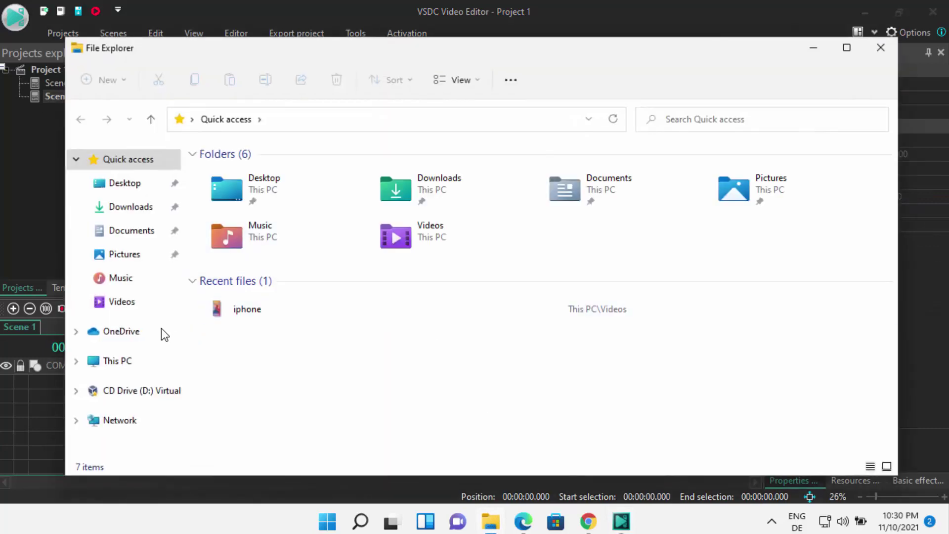
click(134, 303)
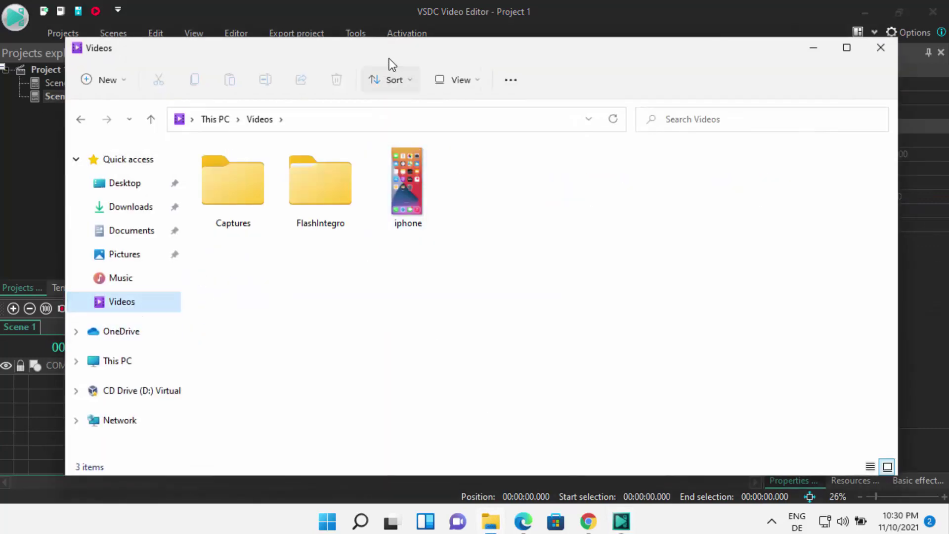
drag(389, 58, 710, 96)
click(720, 238)
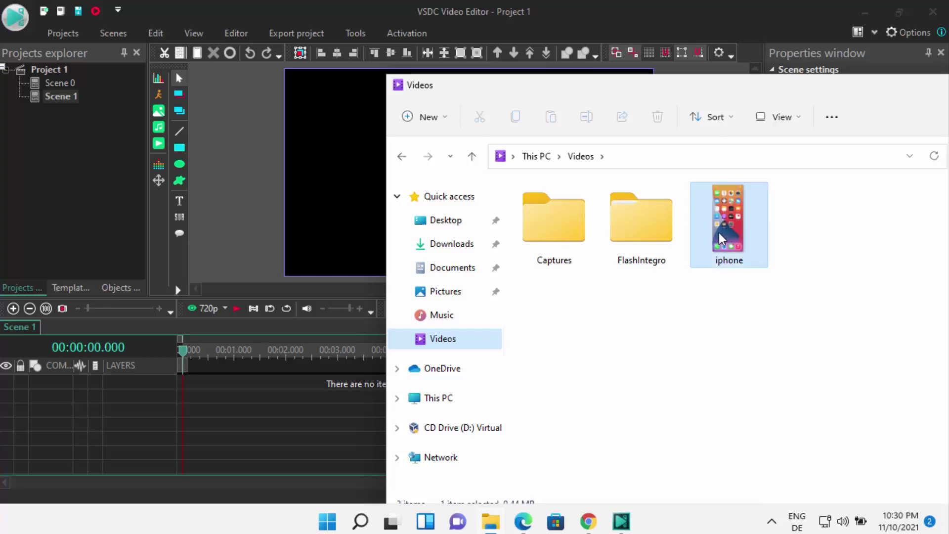
drag(720, 238, 239, 416)
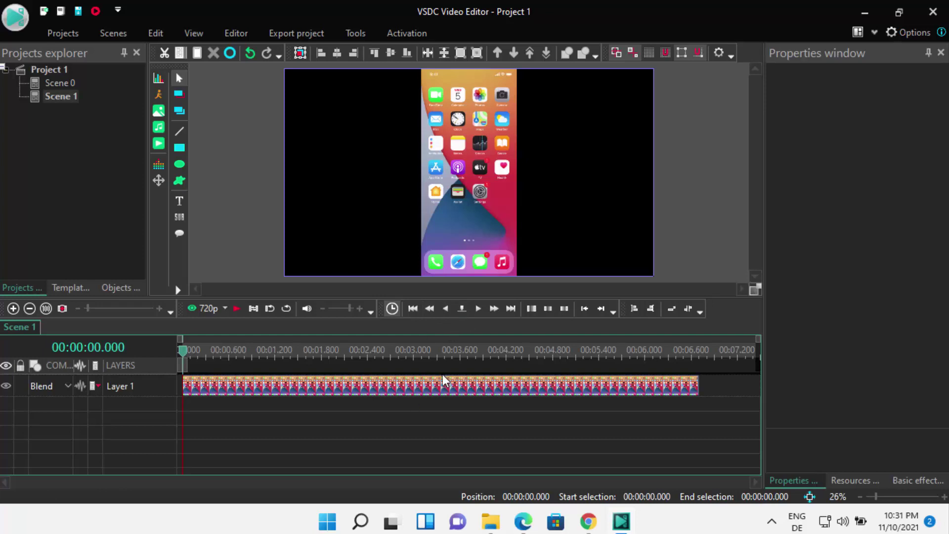
Preview the opening seconds of the iphone clip on the timeline and stop the playback
click(237, 309)
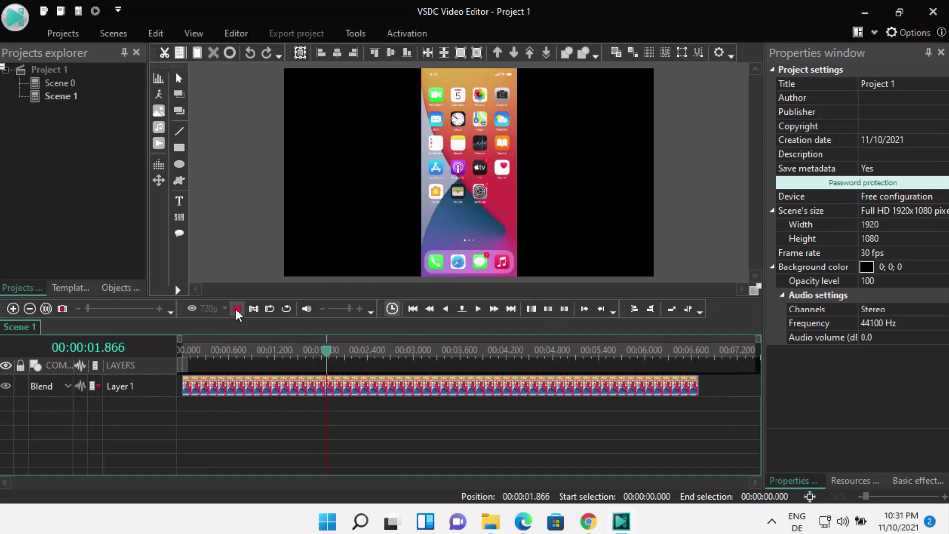
click(237, 309)
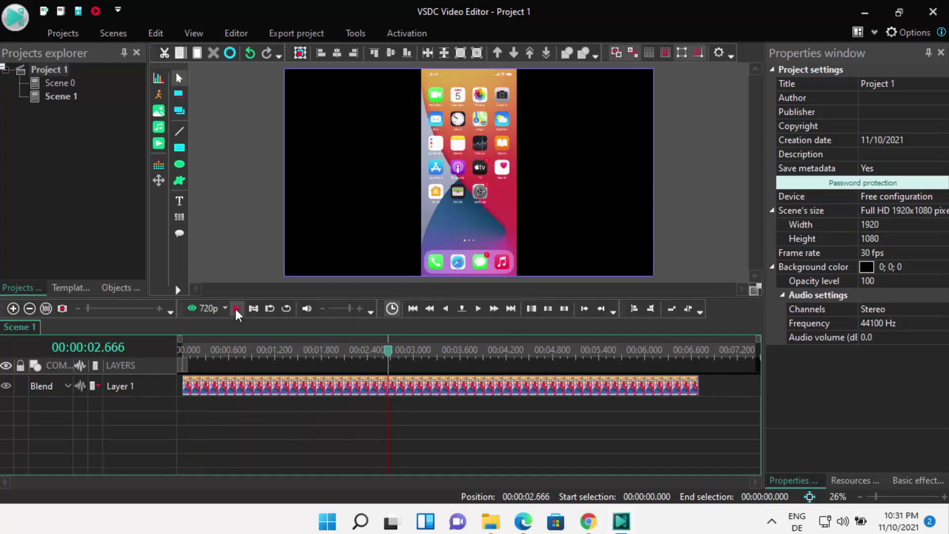